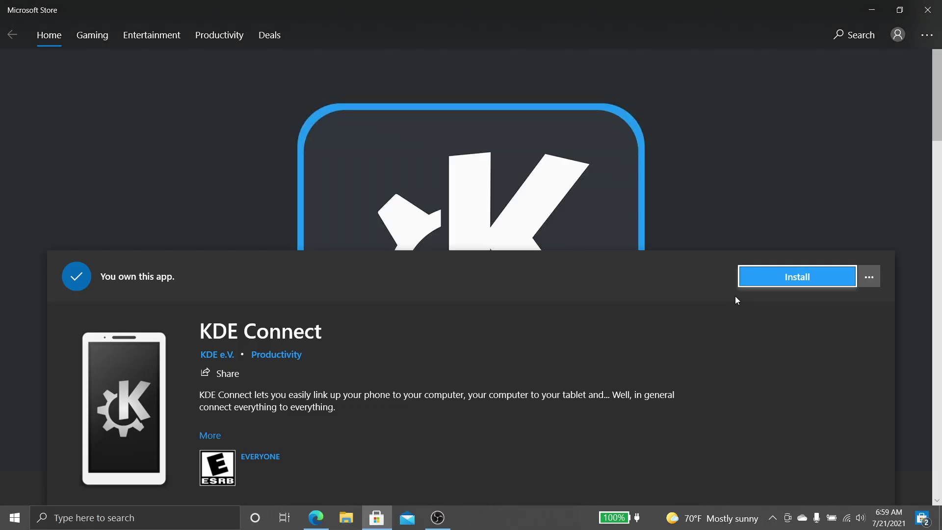
- Install the already-owned KDE Connect app from its Microsoft Store page
{"action": "left_click", "coordinate": [770, 282]}
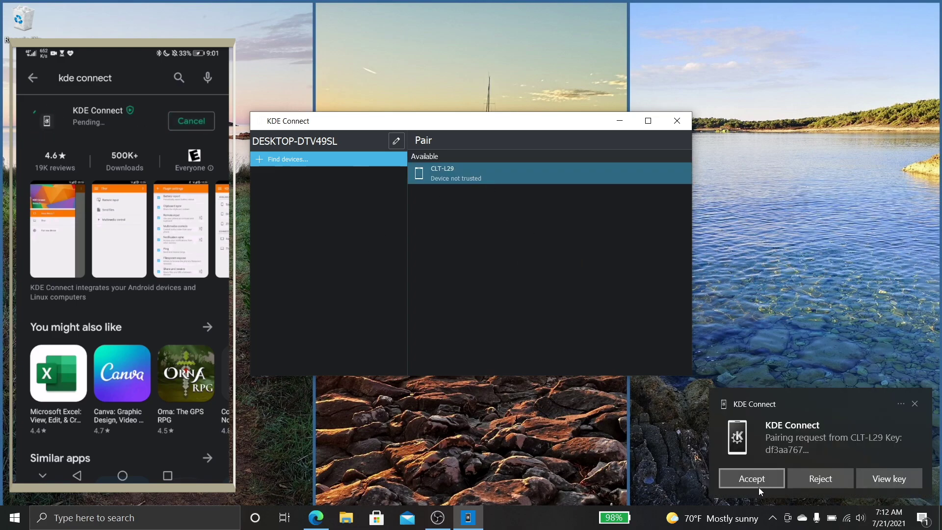
- Accept the pairing request from the phone CLT-L29
{"action": "left_click", "coordinate": [757, 482]}
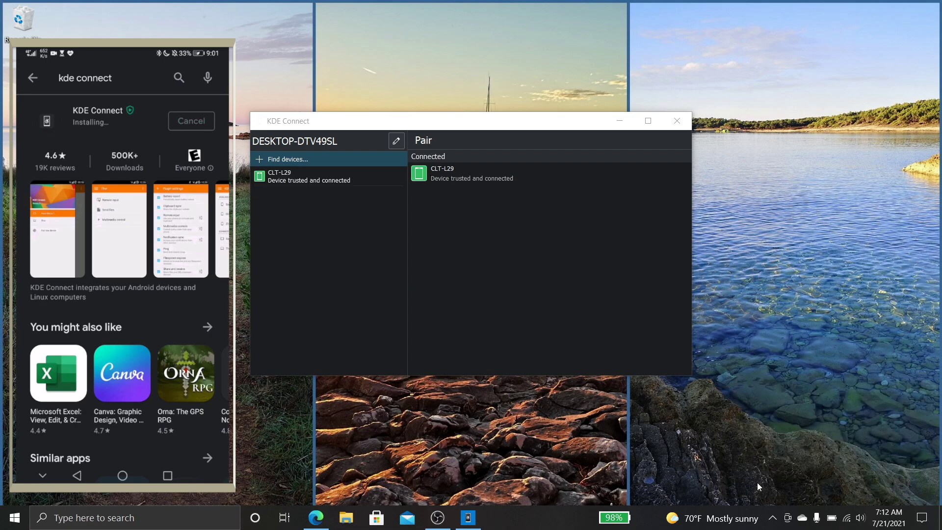